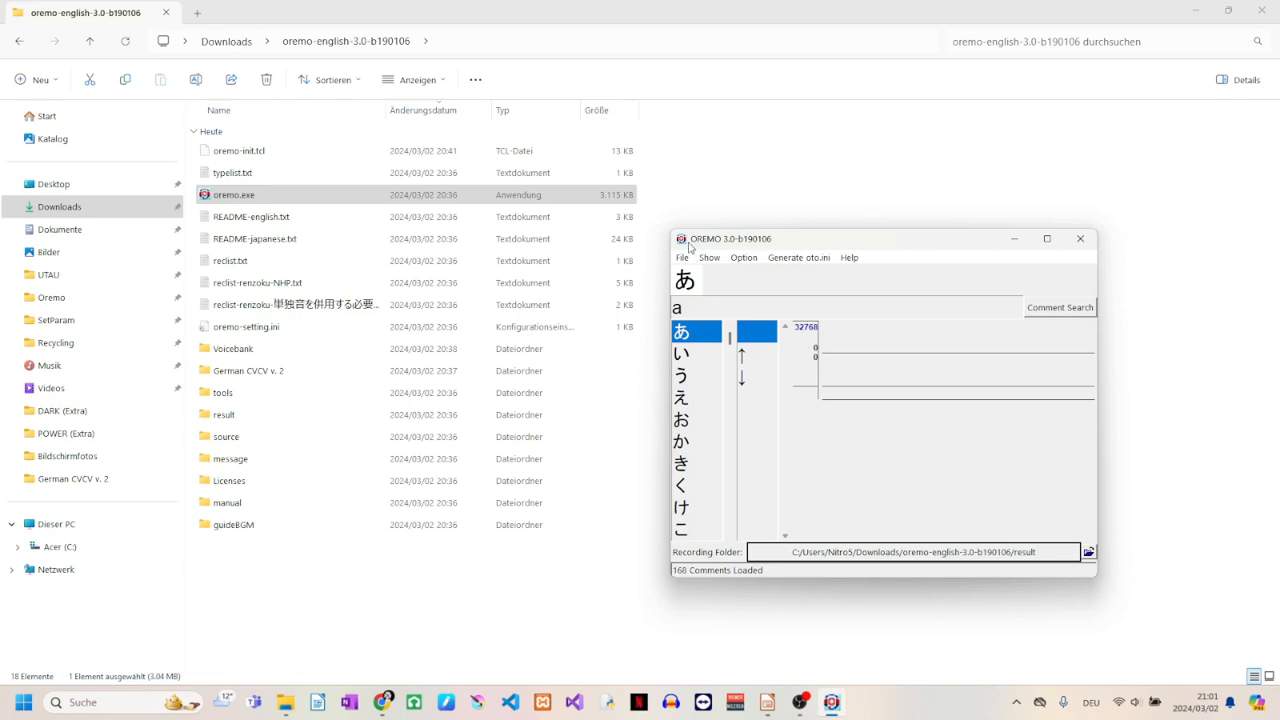
# Load the voice list CORE (1) (442).txt from the German CVCV v. 2 folder
pyautogui.click(684, 259)
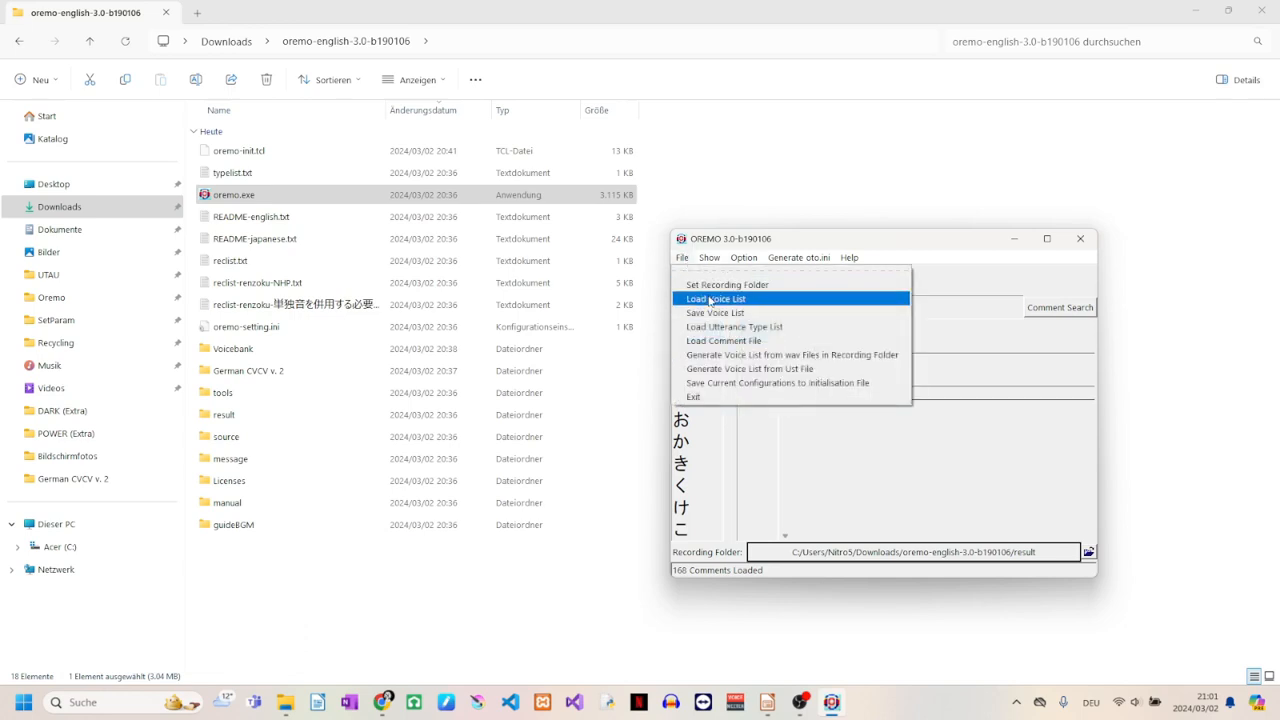
pyautogui.click(712, 298)
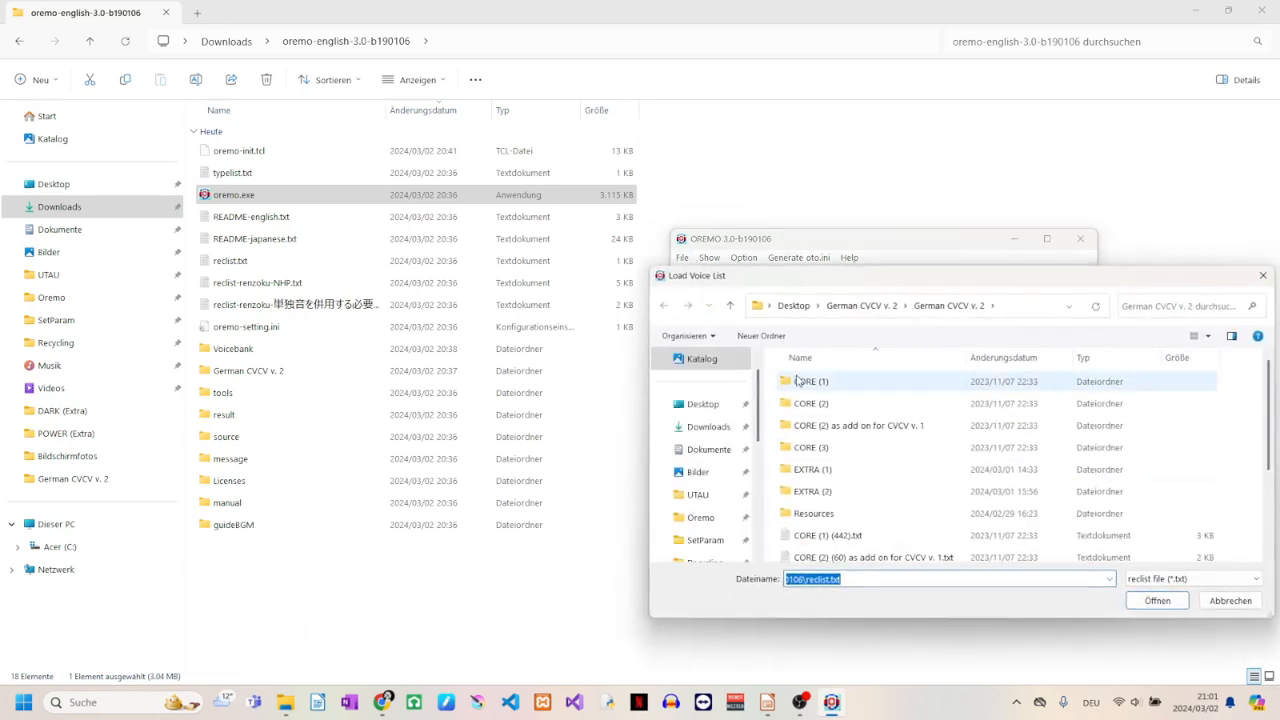
pyautogui.click(822, 538)
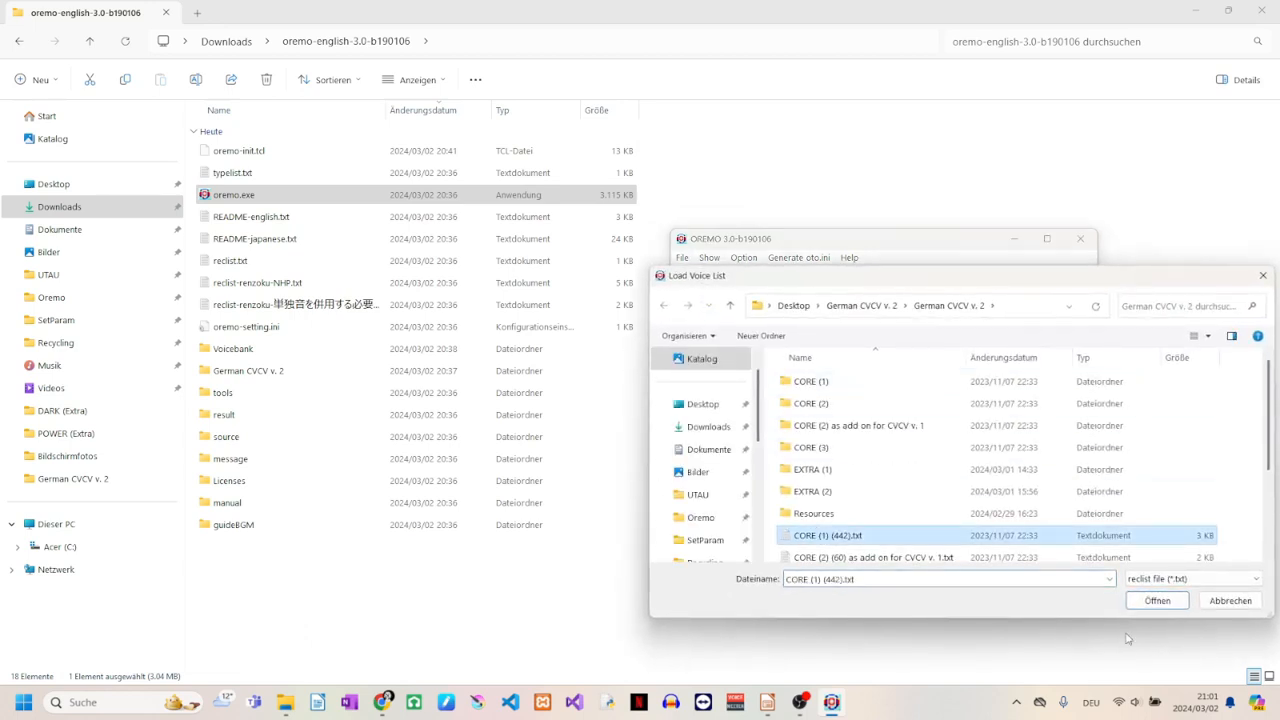
pyautogui.click(1156, 601)
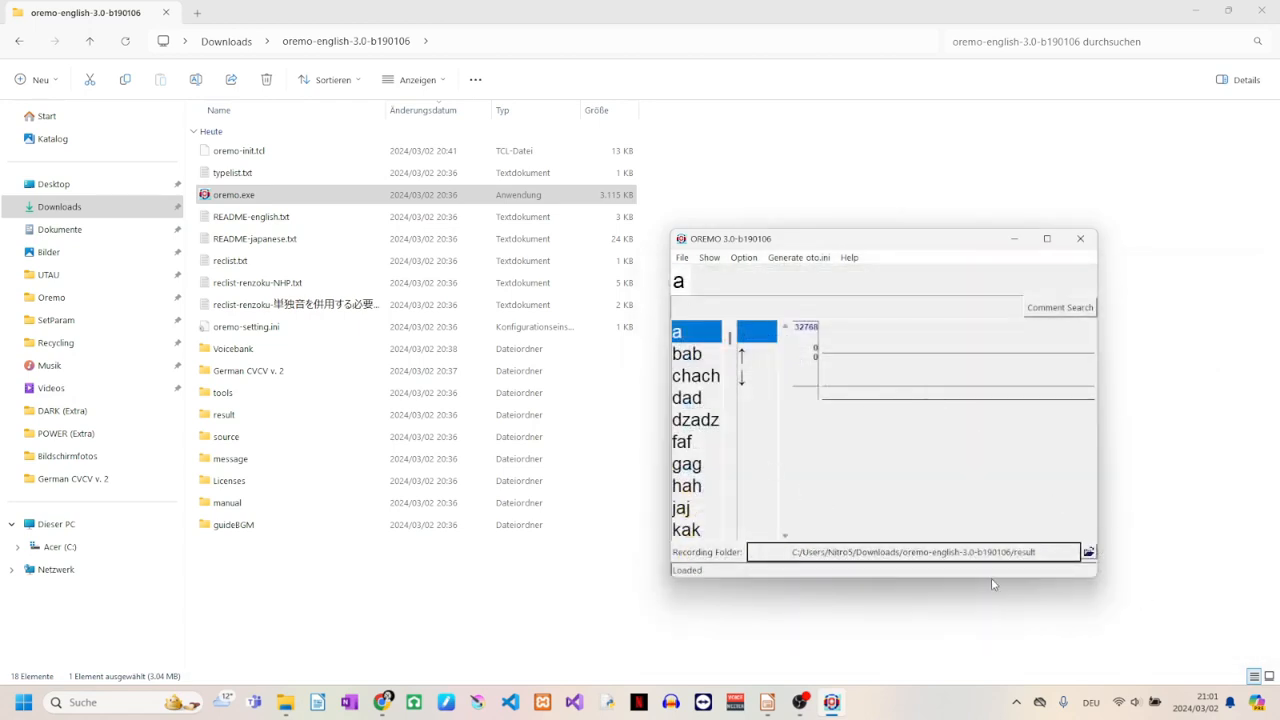
# Set the recording folder to Voicebank/CORE inside oremo-english-3.0-b190106
pyautogui.click(1090, 554)
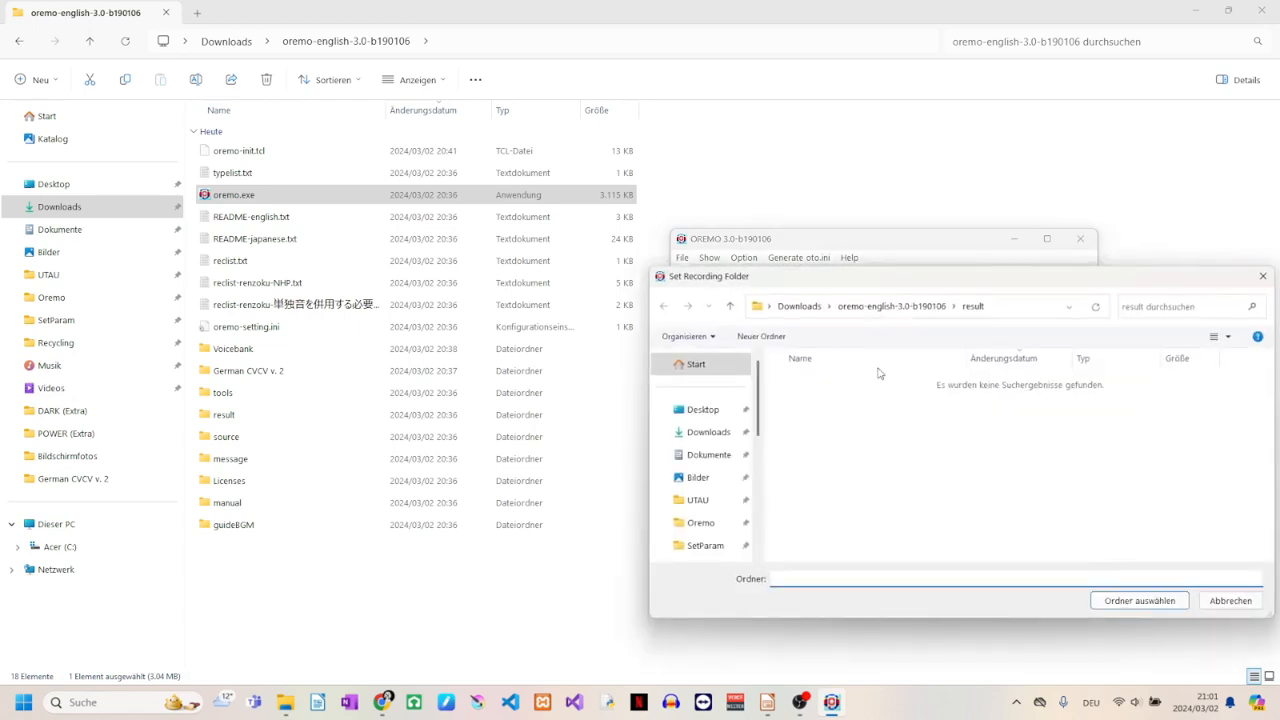
pyautogui.click(875, 317)
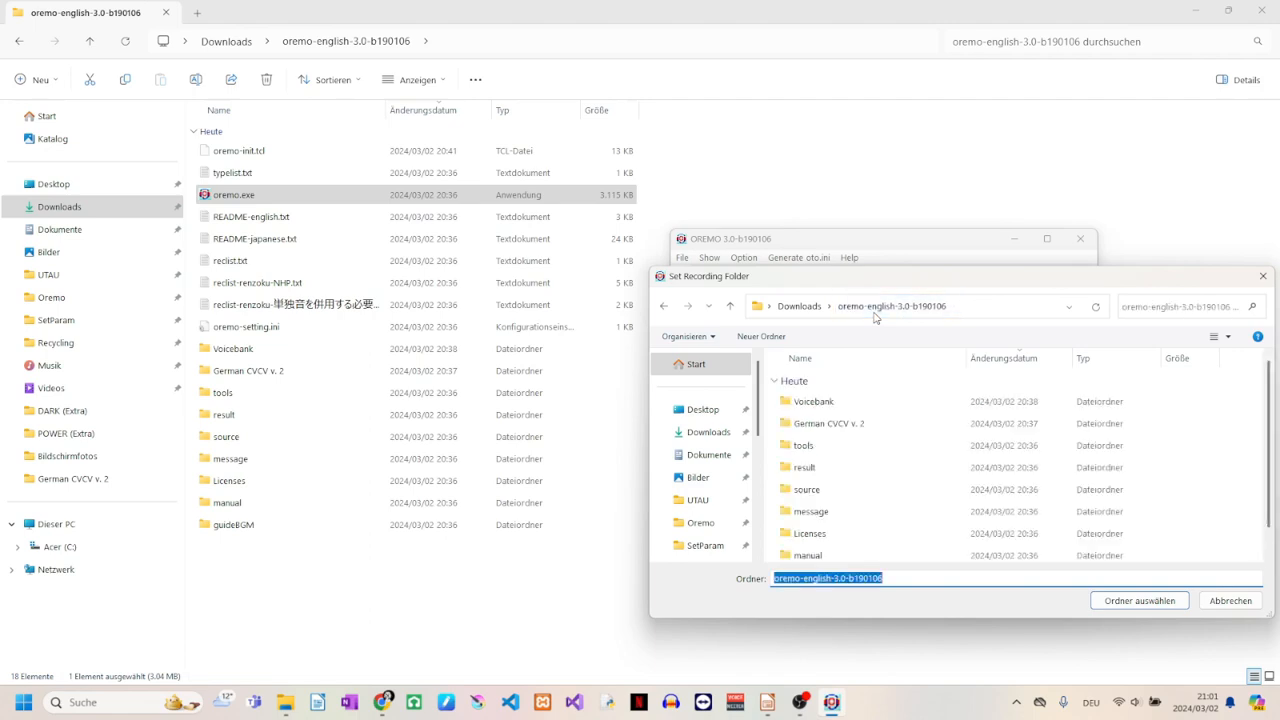
pyautogui.doubleClick(850, 403)
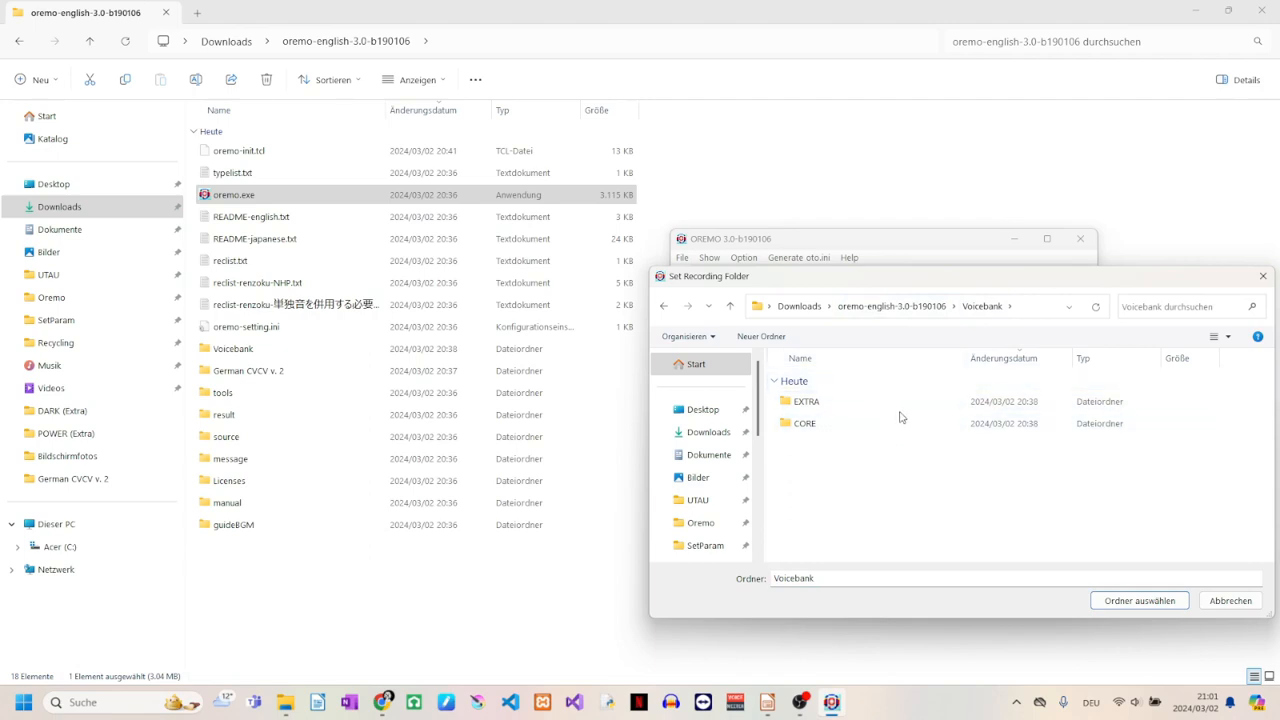
pyautogui.click(806, 428)
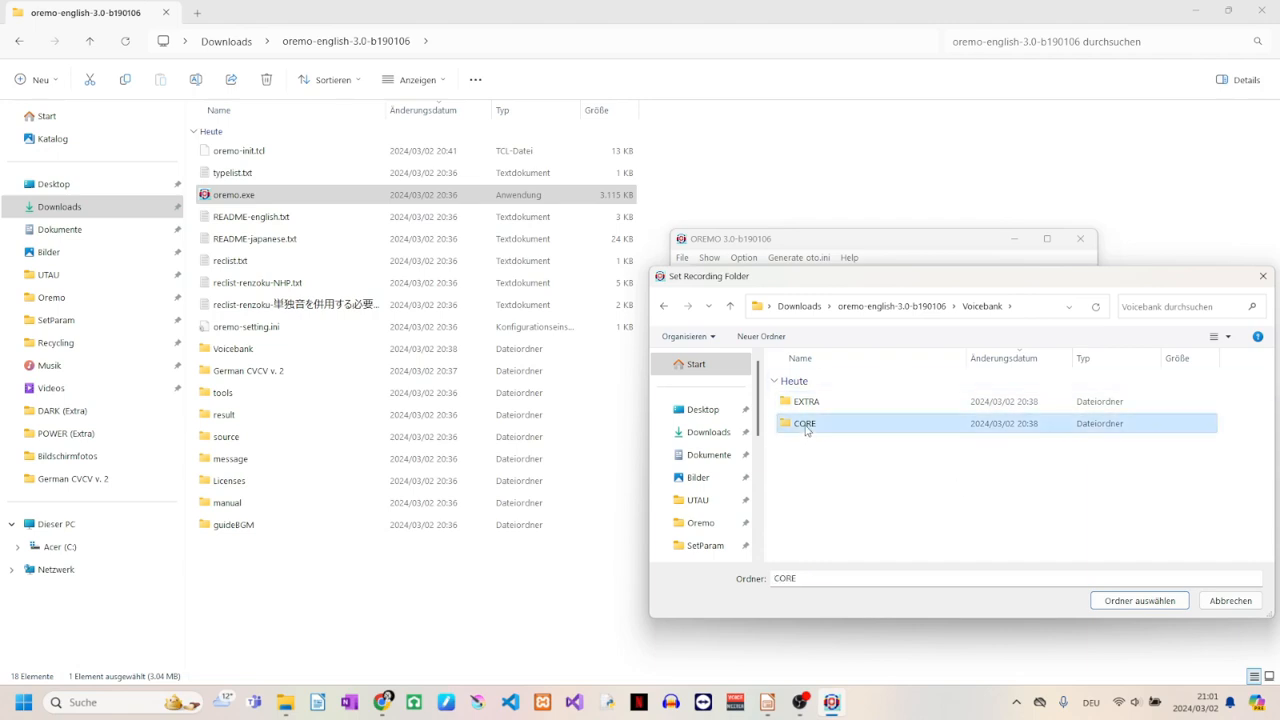
pyautogui.click(1118, 606)
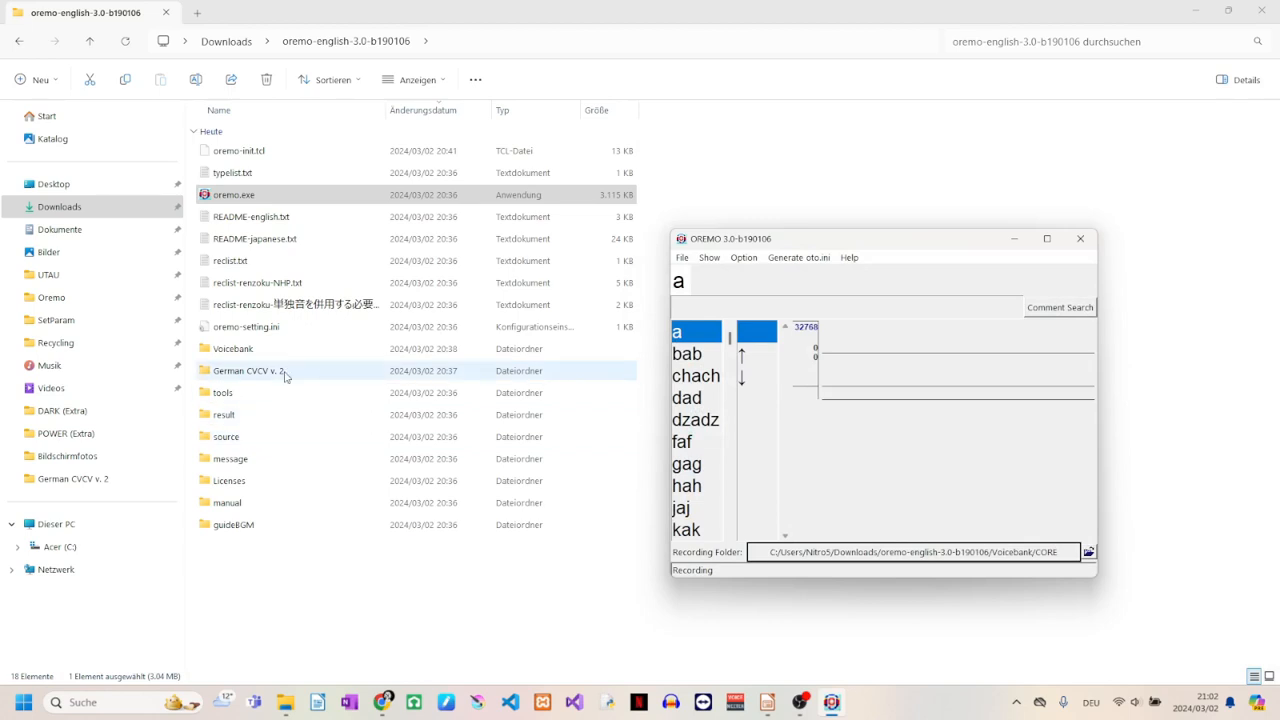
# Check the German CVCV v. 2 folder in File Explorer and relaunch oremo.exe, placing its window mid-screen
pyautogui.doubleClick(251, 370)
pyautogui.hotkey('alt', 'Left')
pyautogui.doubleClick(230, 194)
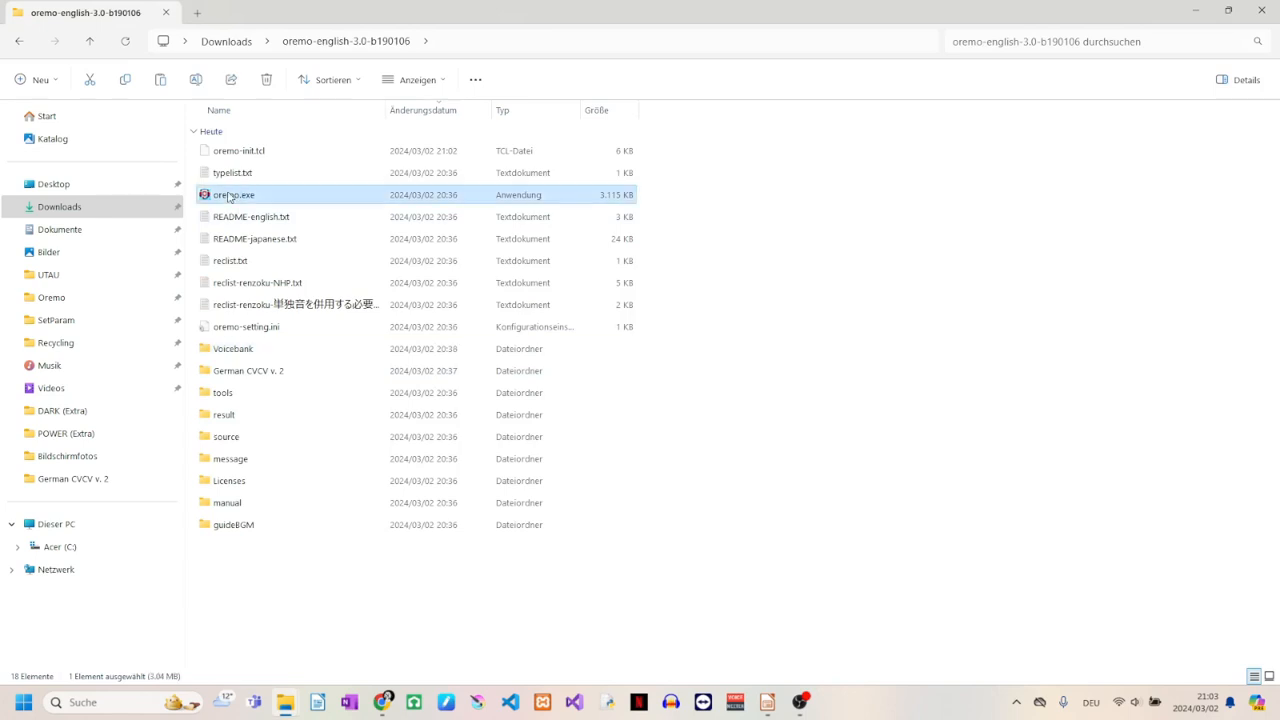
pyautogui.moveTo(283, 124); pyautogui.dragTo(628, 216)
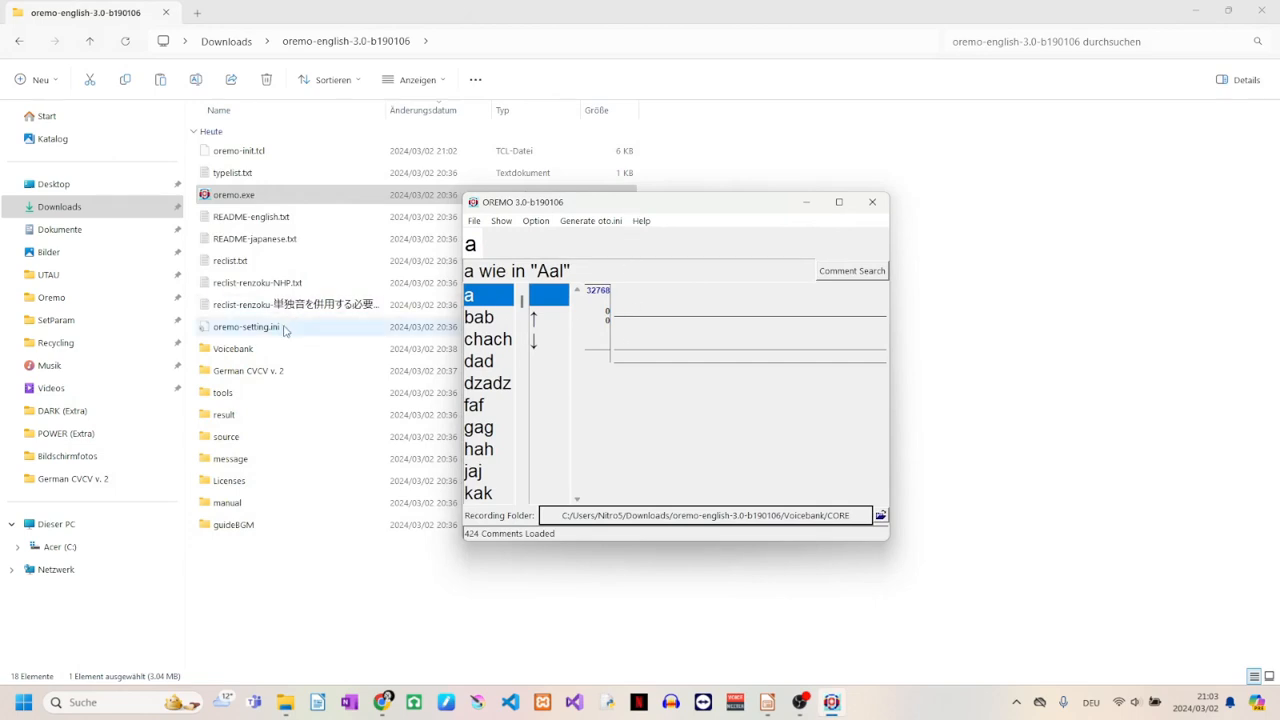
# Check the contents of the Voicebank CORE folder in File Explorer and return to the OREMO window
pyautogui.doubleClick(258, 348)
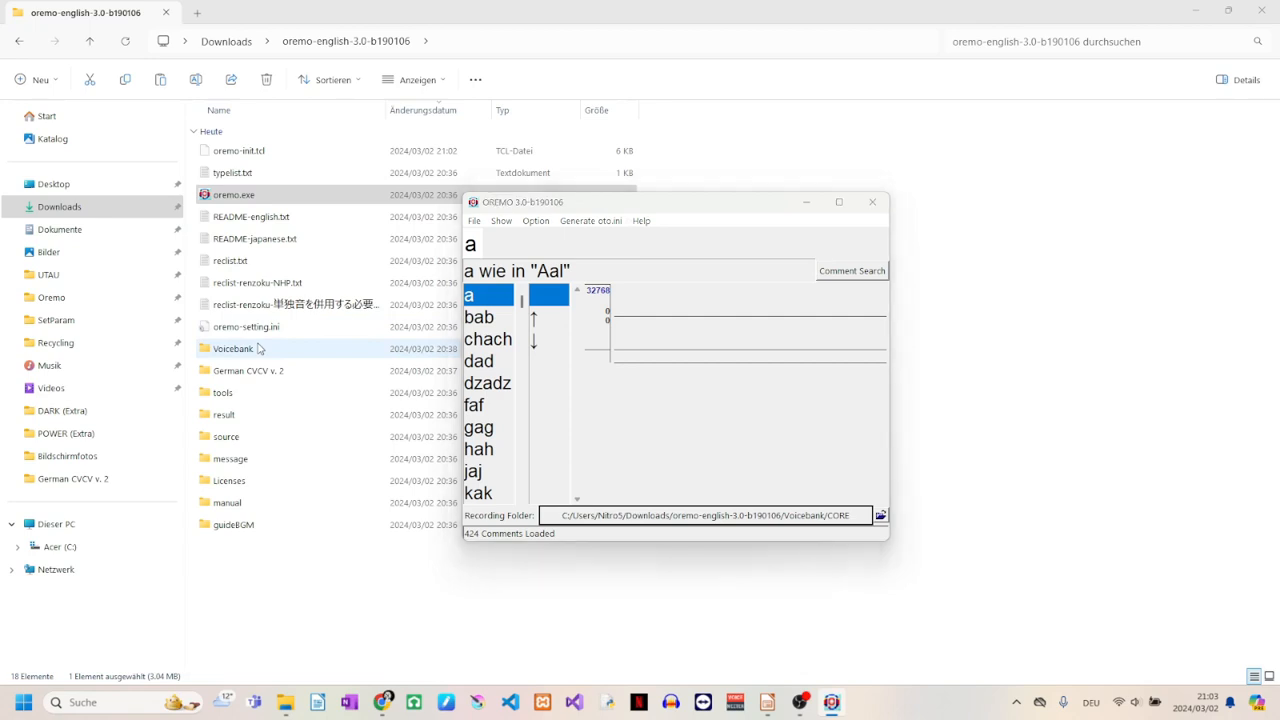
pyautogui.click(243, 153)
pyautogui.doubleClick(243, 153)
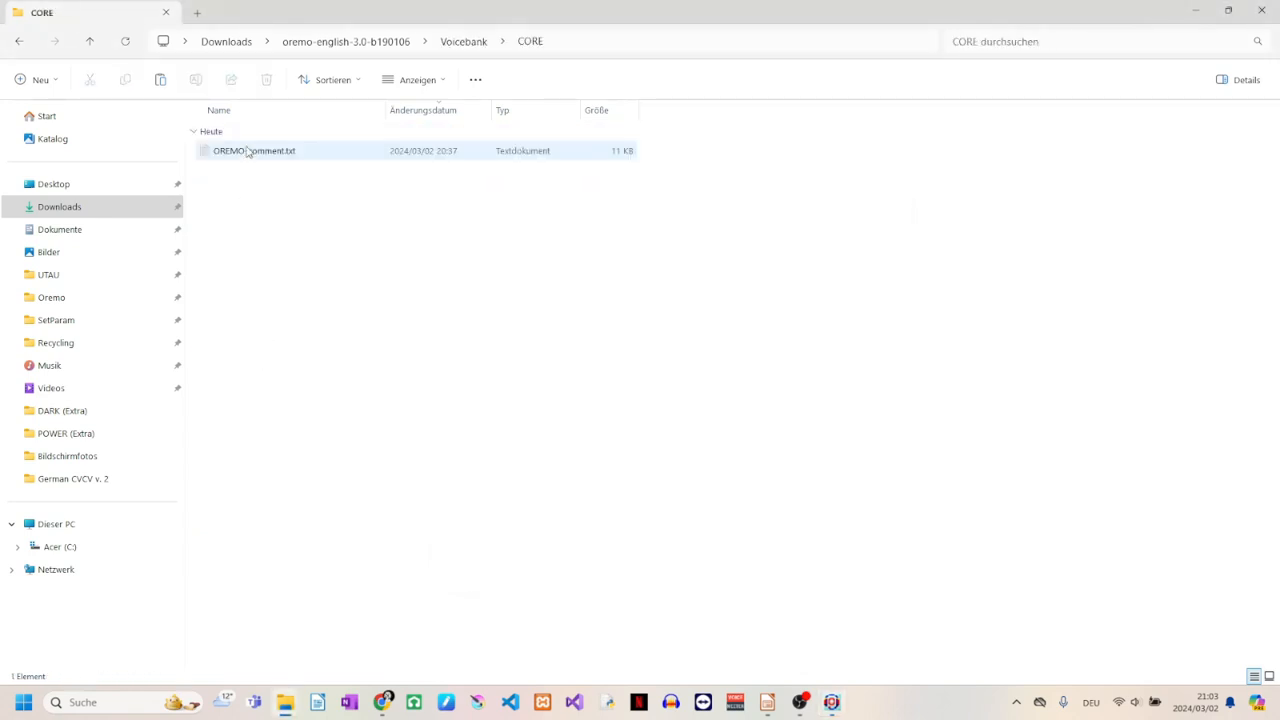
pyautogui.click(398, 48)
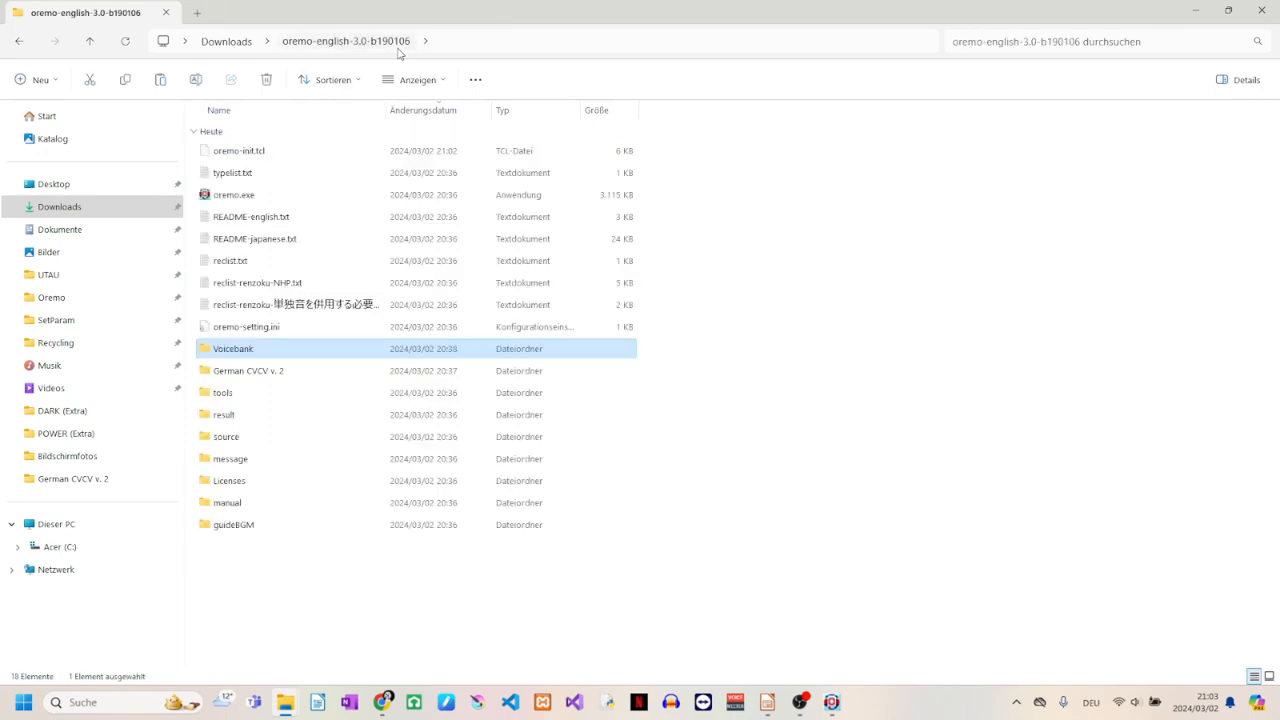
pyautogui.click(831, 703)
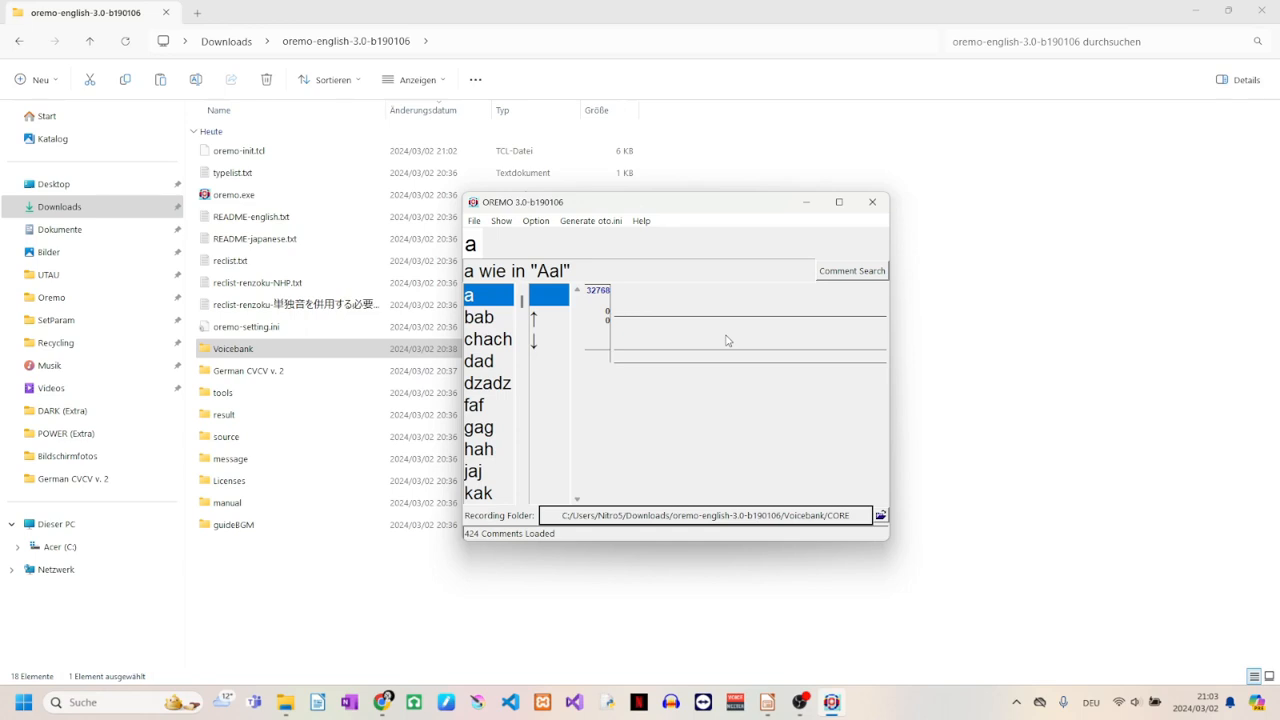
pyautogui.press('Down')
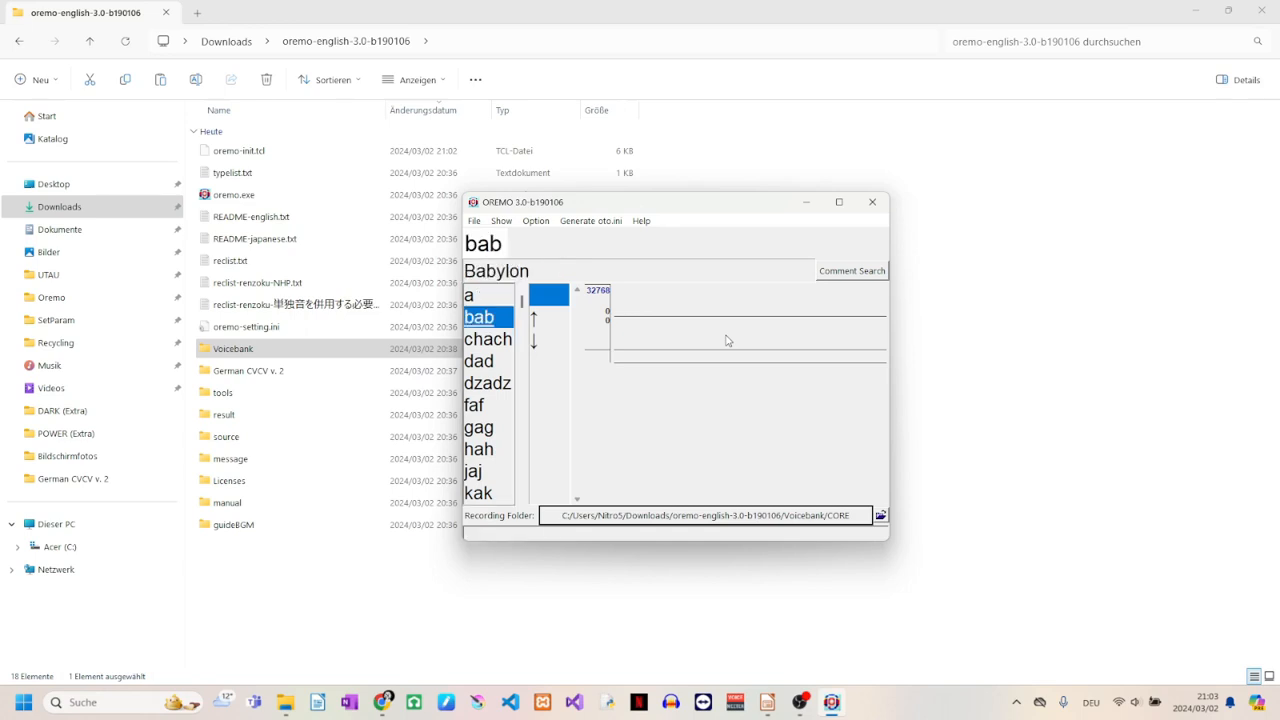
pyautogui.click(537, 221)
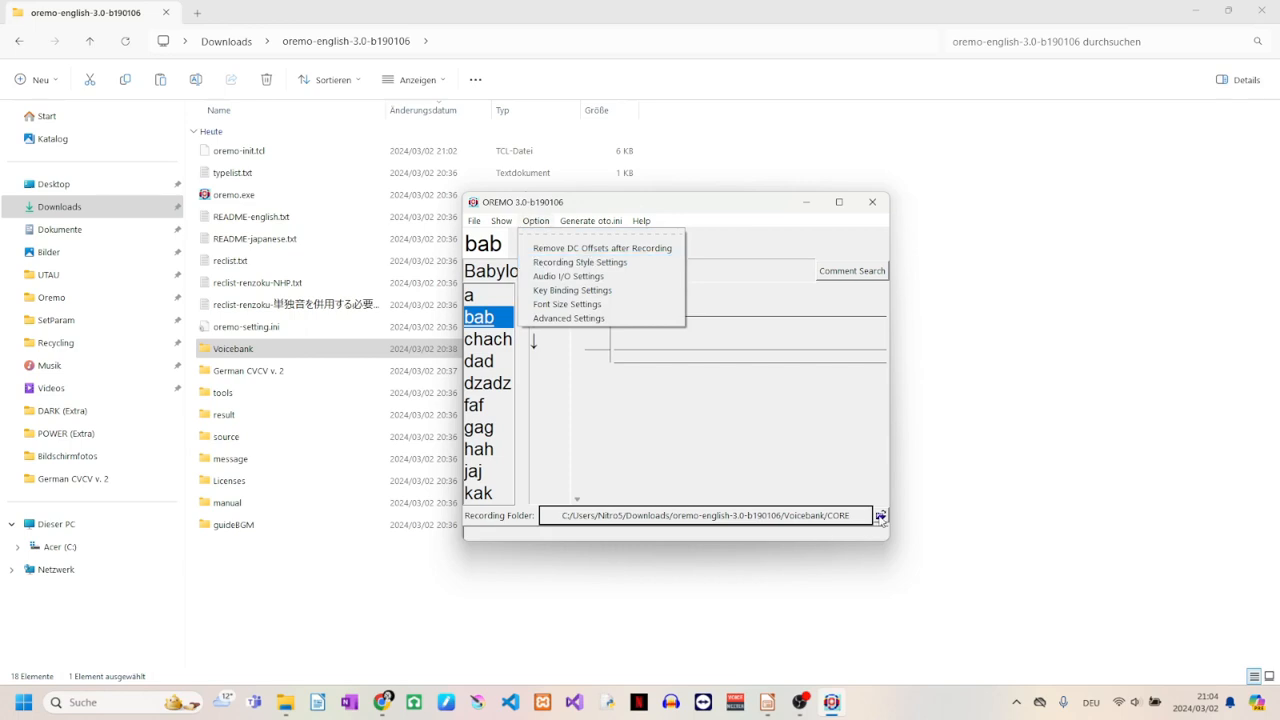
pyautogui.click(881, 516)
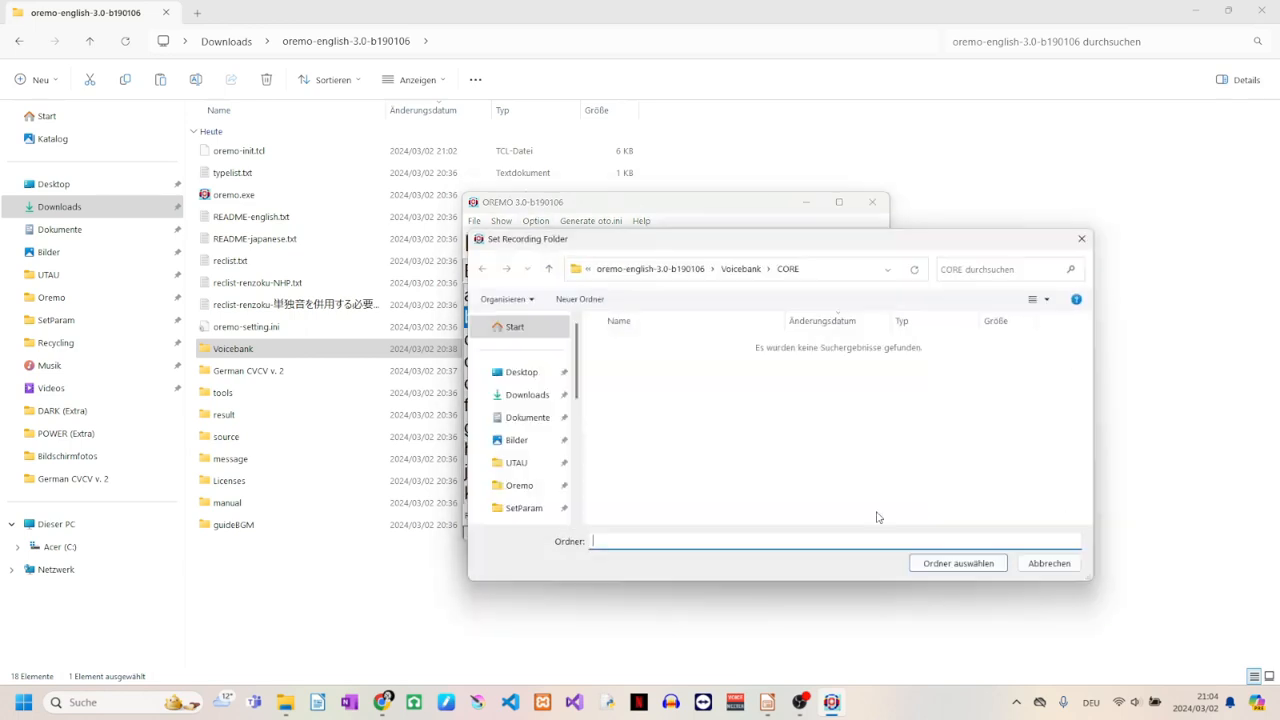
pyautogui.click(1081, 239)
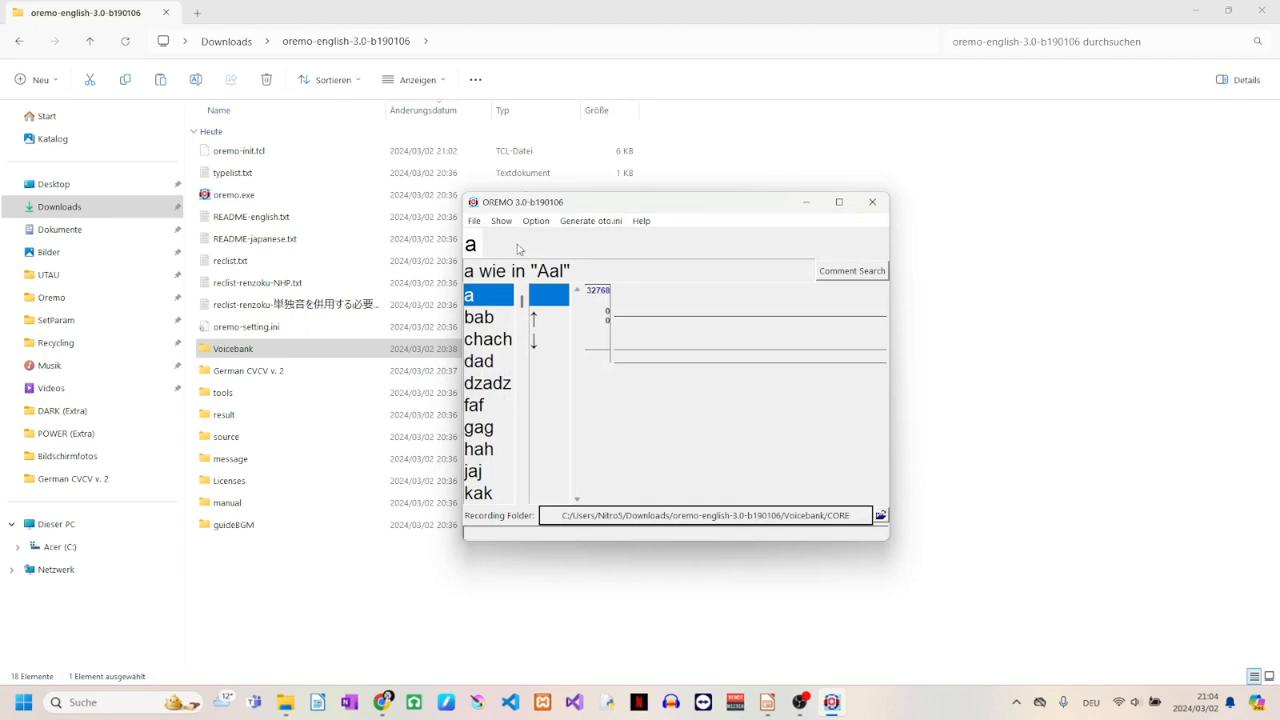
# Load the voice list CORE (3) (89).txt from Downloads/oremo-english-3.0-b190106/German CVCV v. 2
pyautogui.click(478, 222)
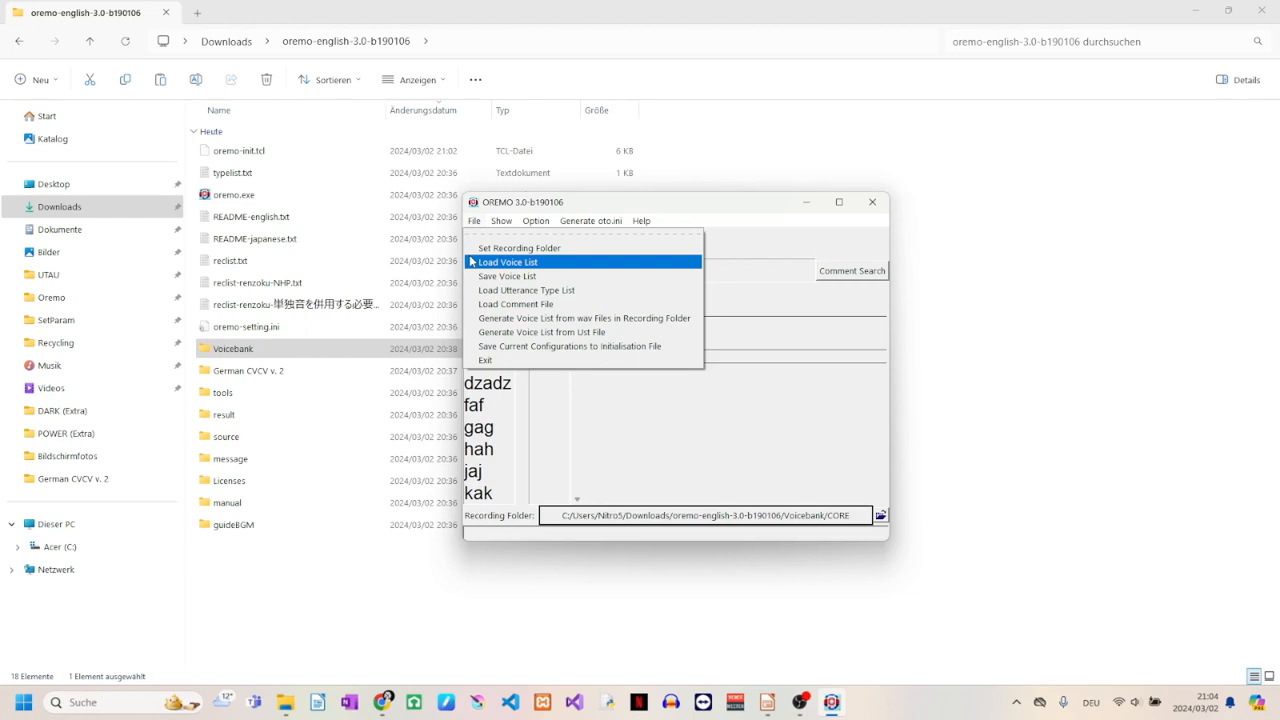
pyautogui.click(471, 261)
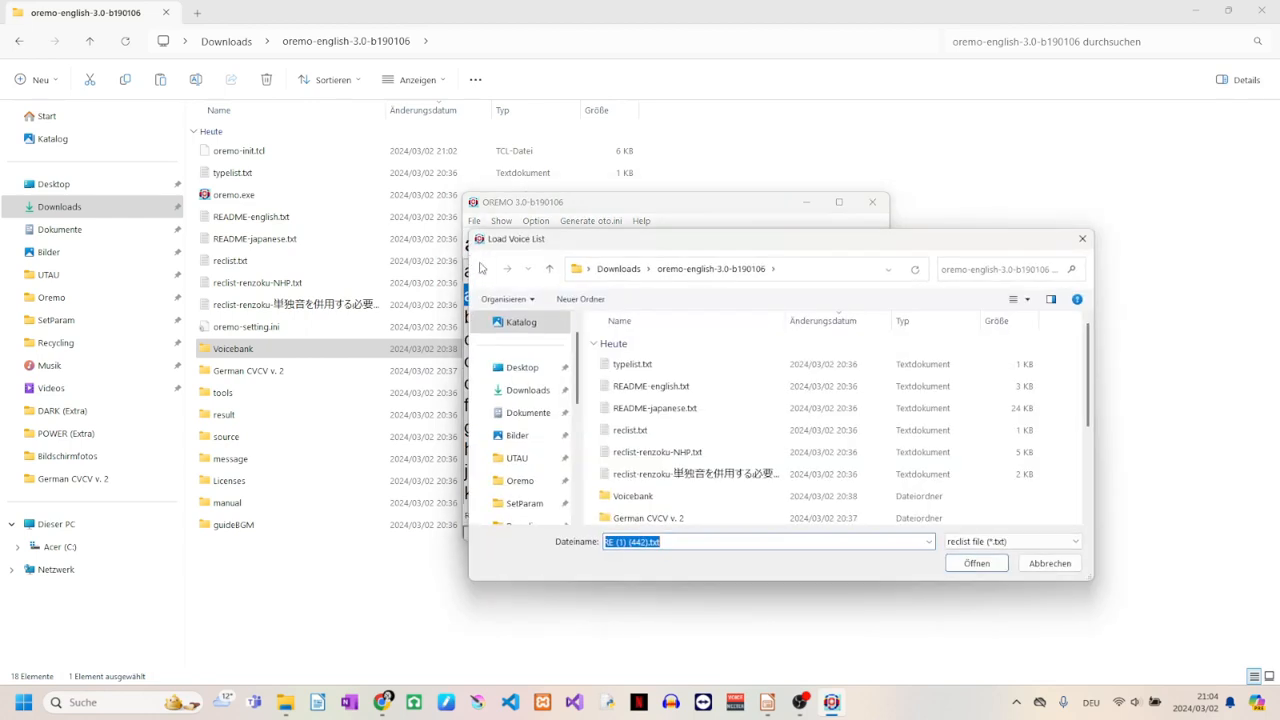
pyautogui.doubleClick(666, 516)
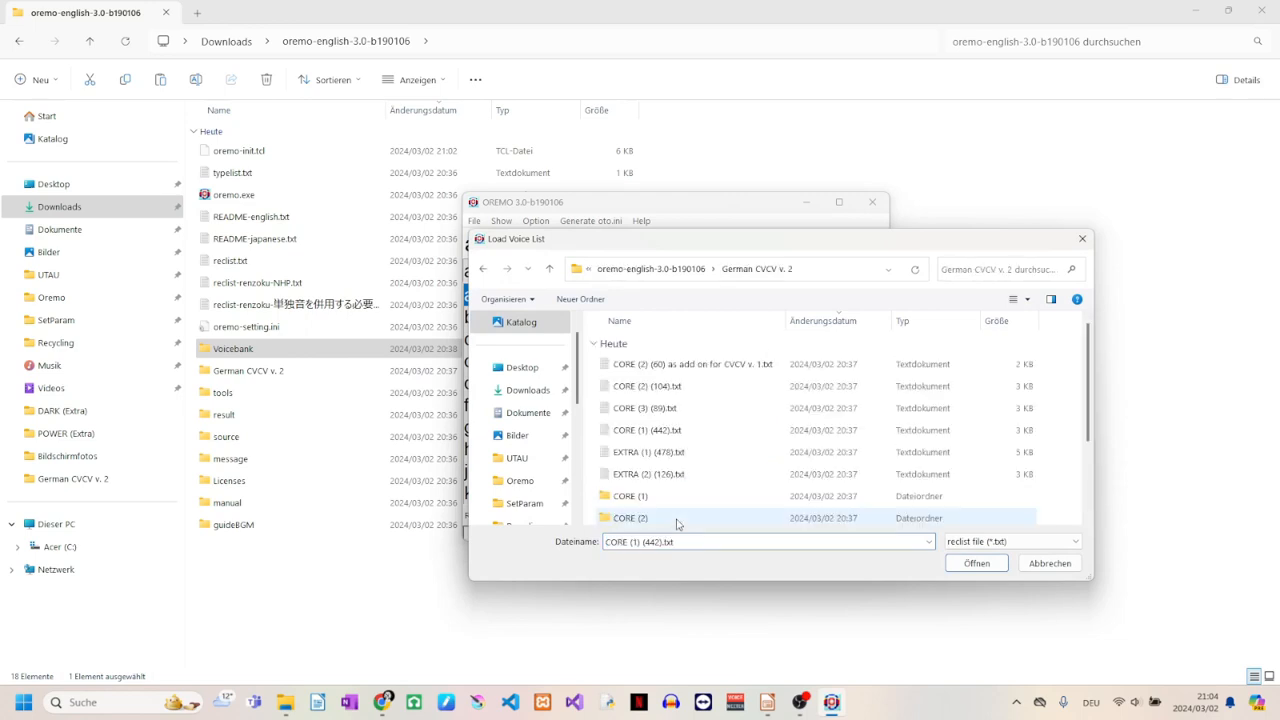
pyautogui.click(643, 413)
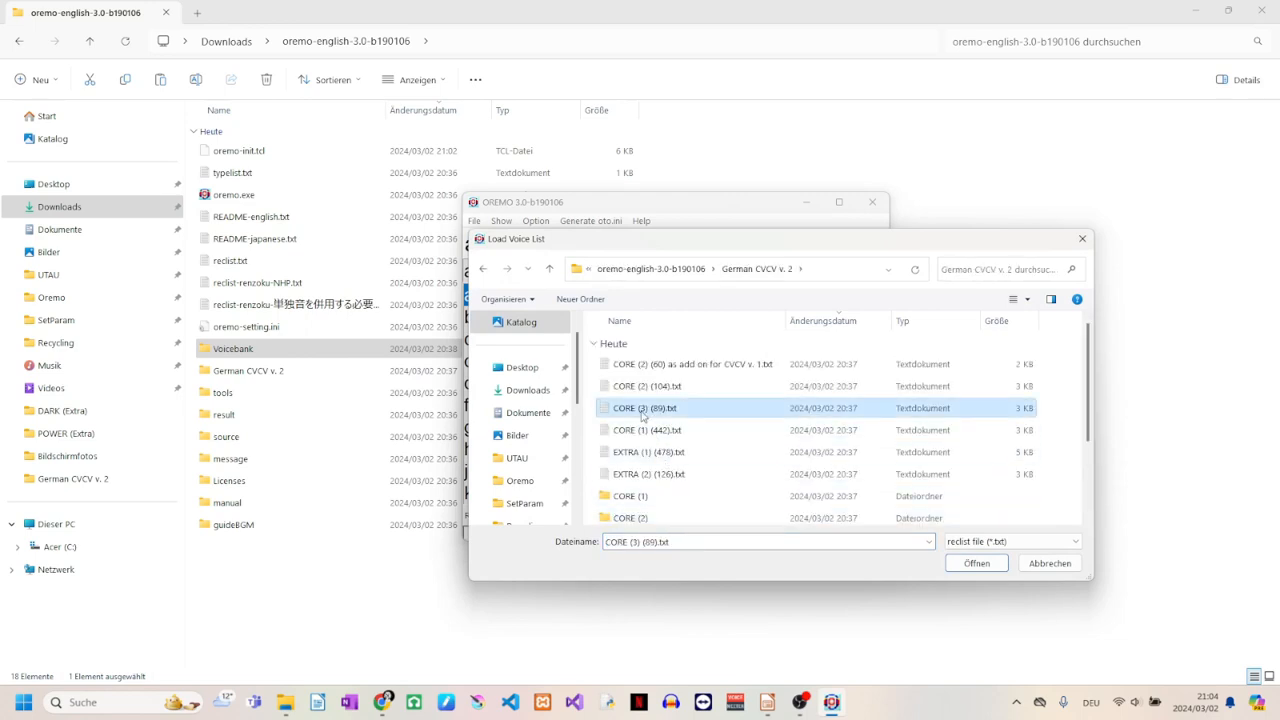
pyautogui.click(970, 566)
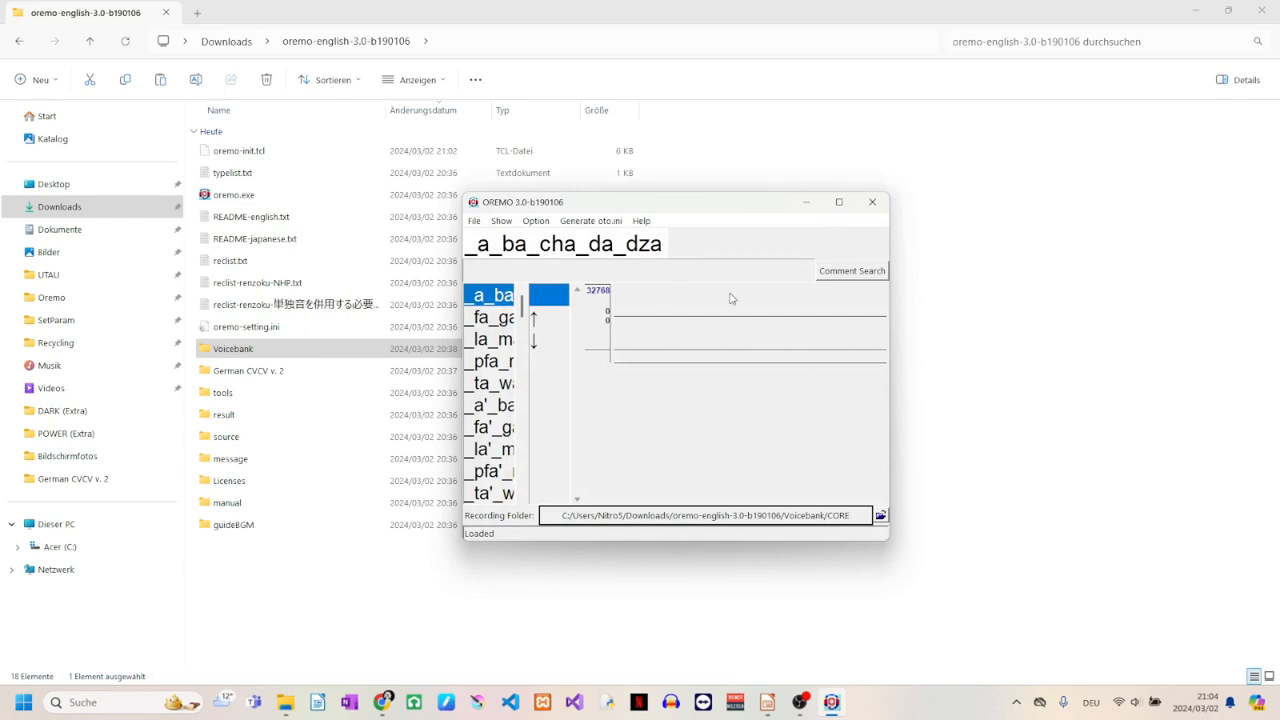
# Set the recording mode to Automatic recording 2, which plays the guide music repeatedly and switches voices automatically
pyautogui.click(535, 221)
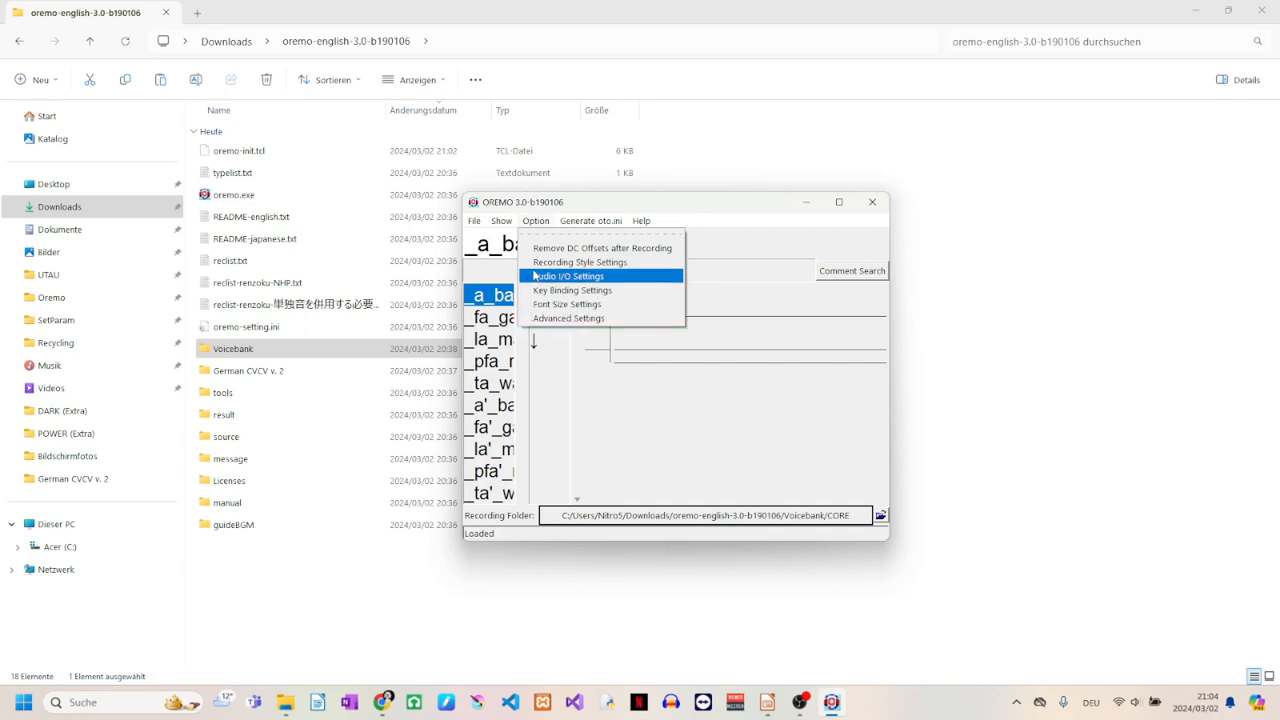
pyautogui.click(535, 264)
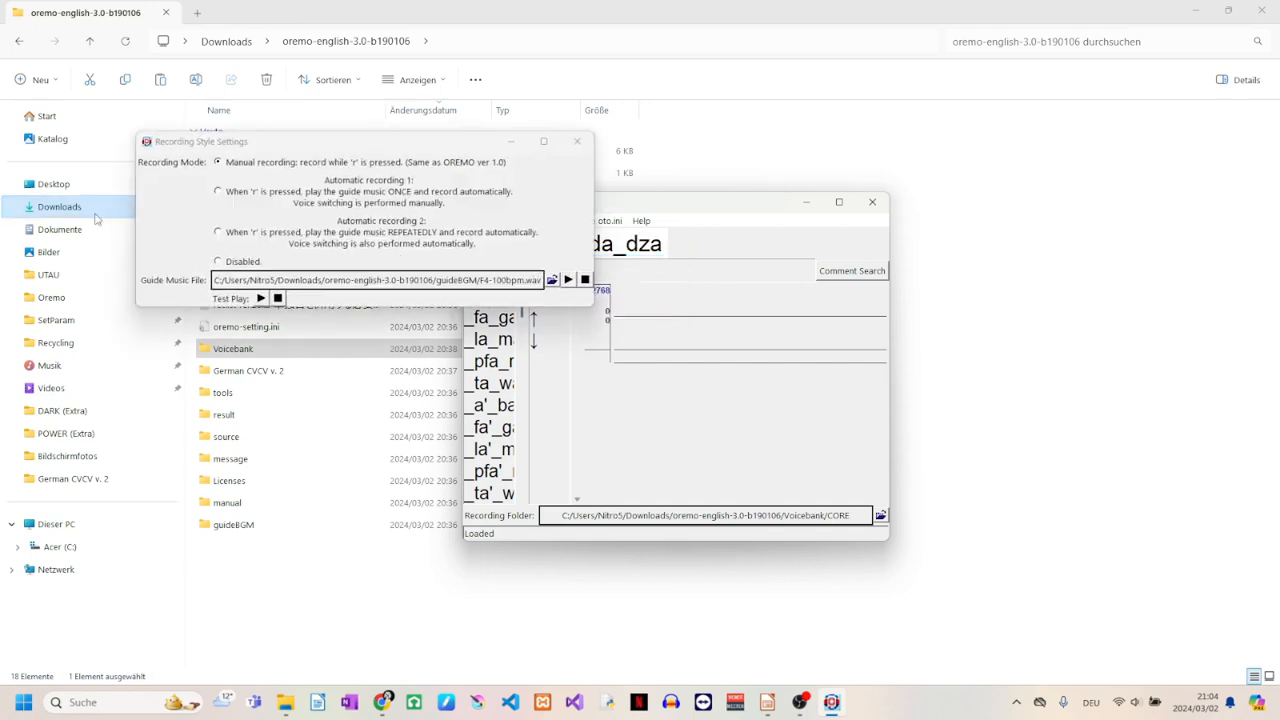
pyautogui.click(219, 232)
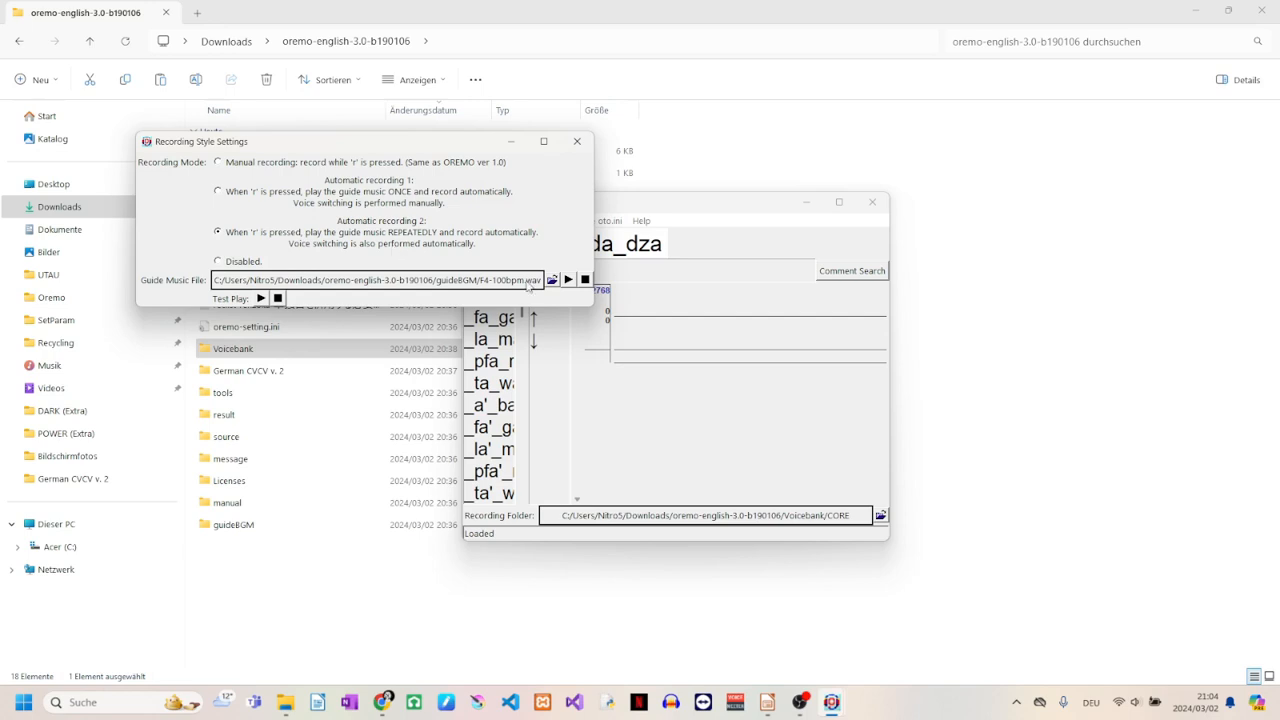
# Browse the guideBGM folder in the guide music file chooser to examine the available wav files, and close the chooser
pyautogui.click(551, 280)
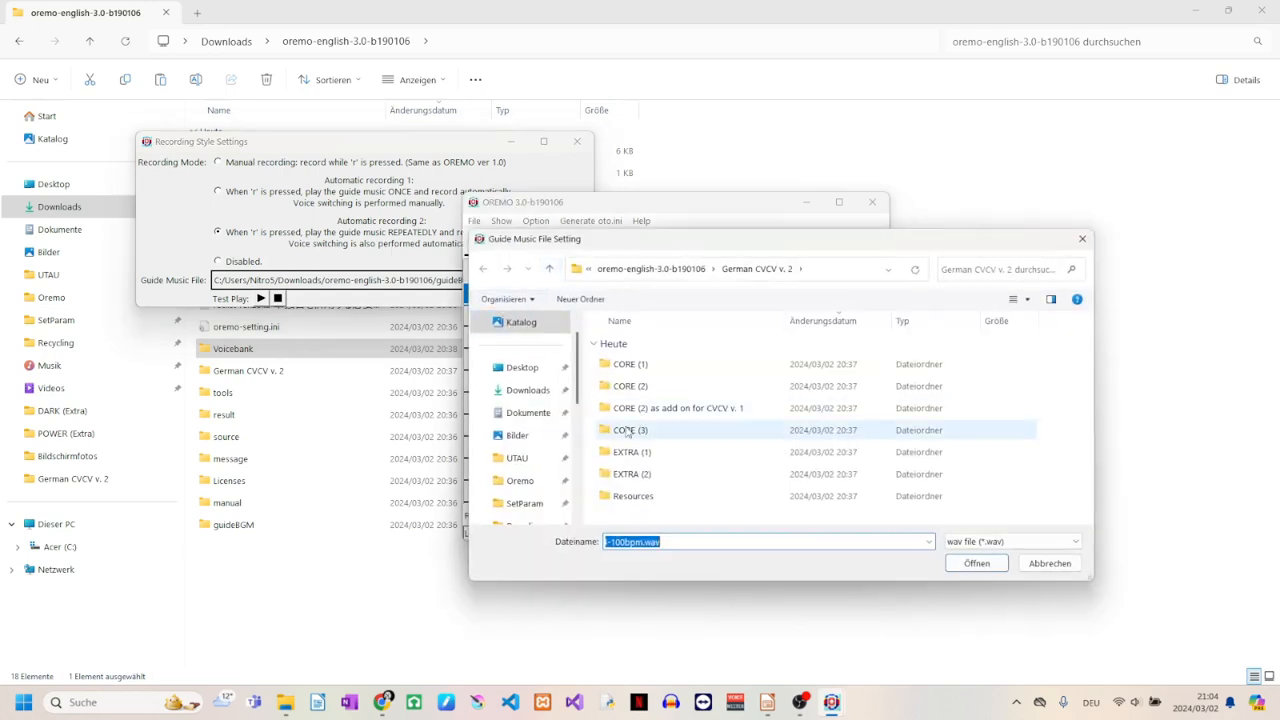
pyautogui.click(688, 272)
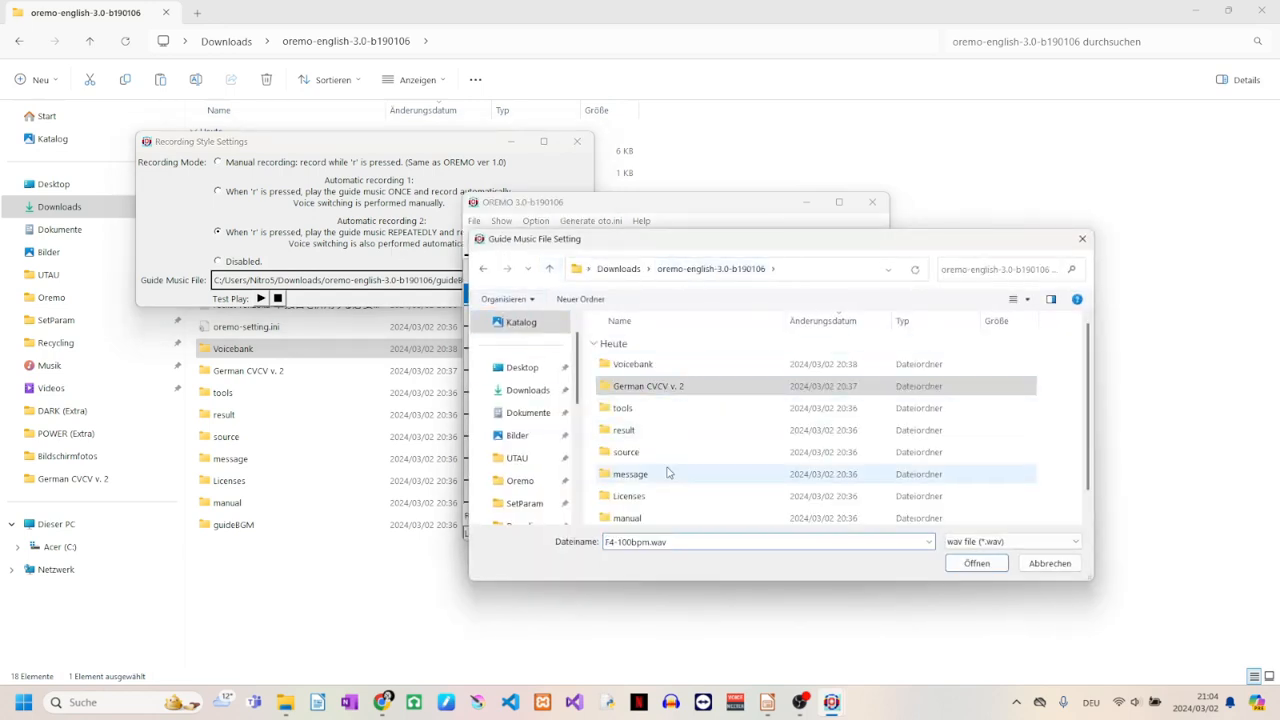
pyautogui.click(1088, 518)
pyautogui.moveTo(1097, 448); pyautogui.dragTo(1092, 450)
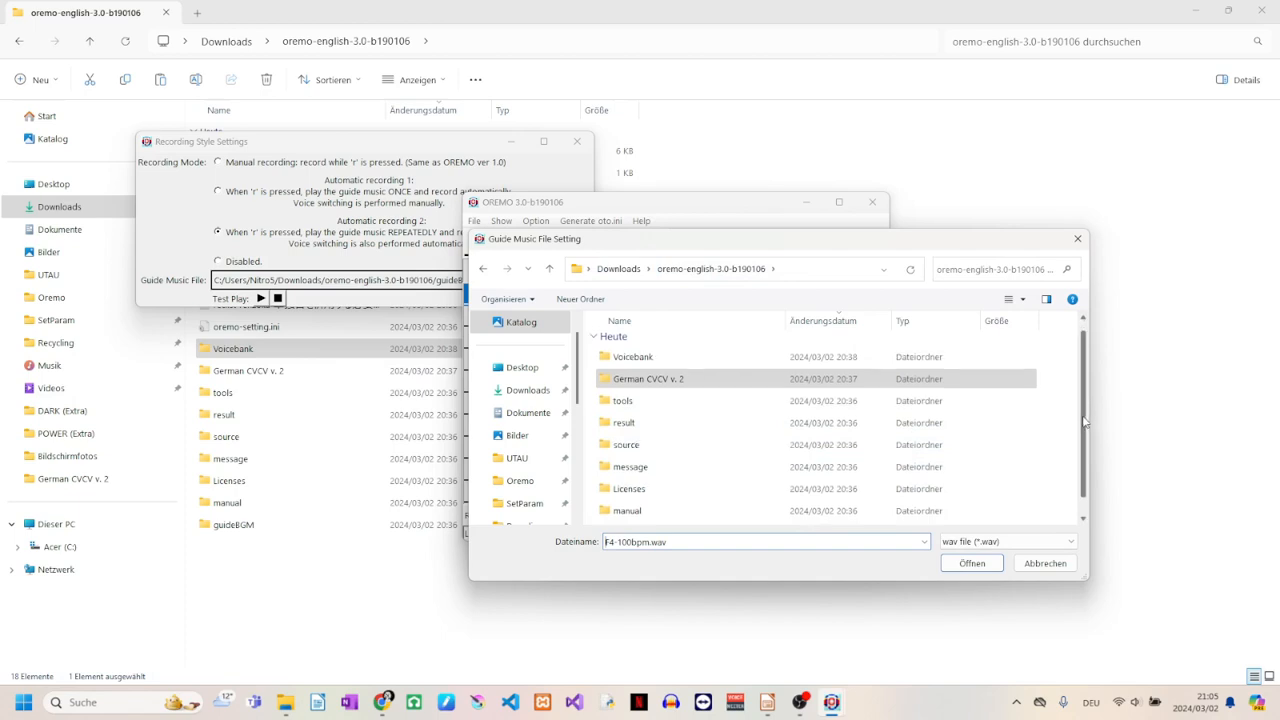
pyautogui.scroll(-1, 991, 489)
pyautogui.click(617, 520)
pyautogui.doubleClick(617, 520)
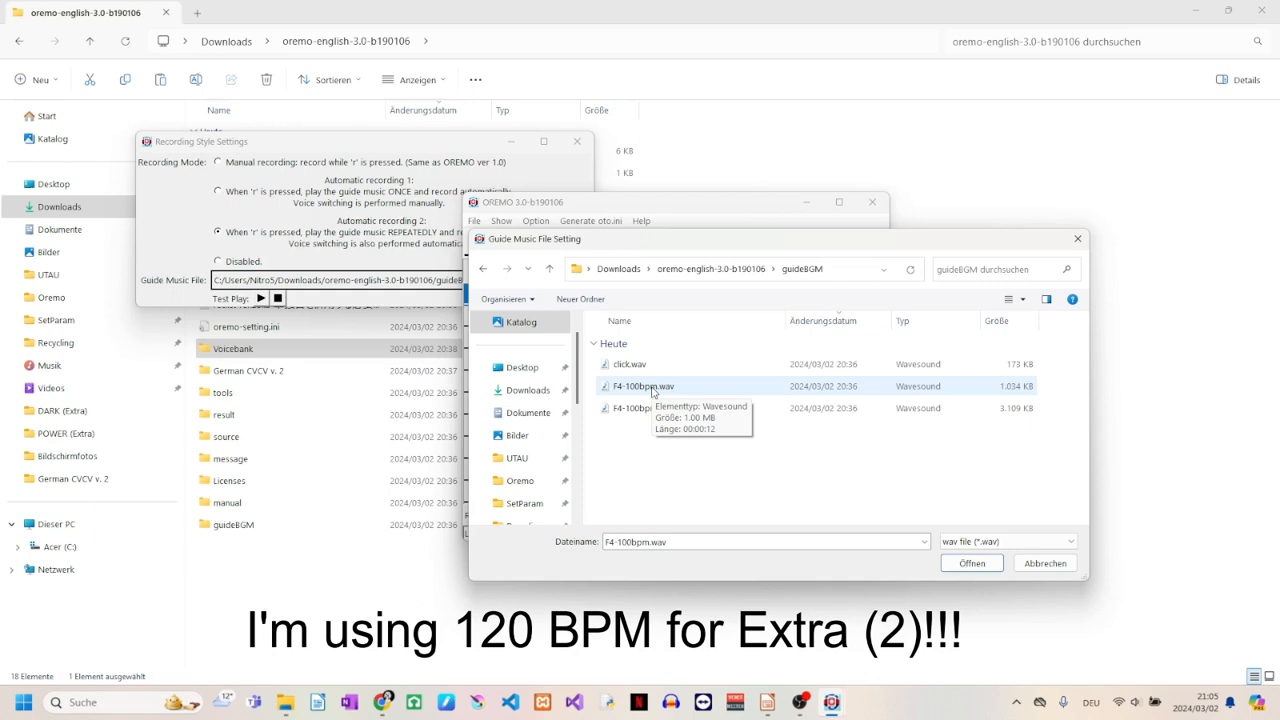
pyautogui.click(1086, 241)
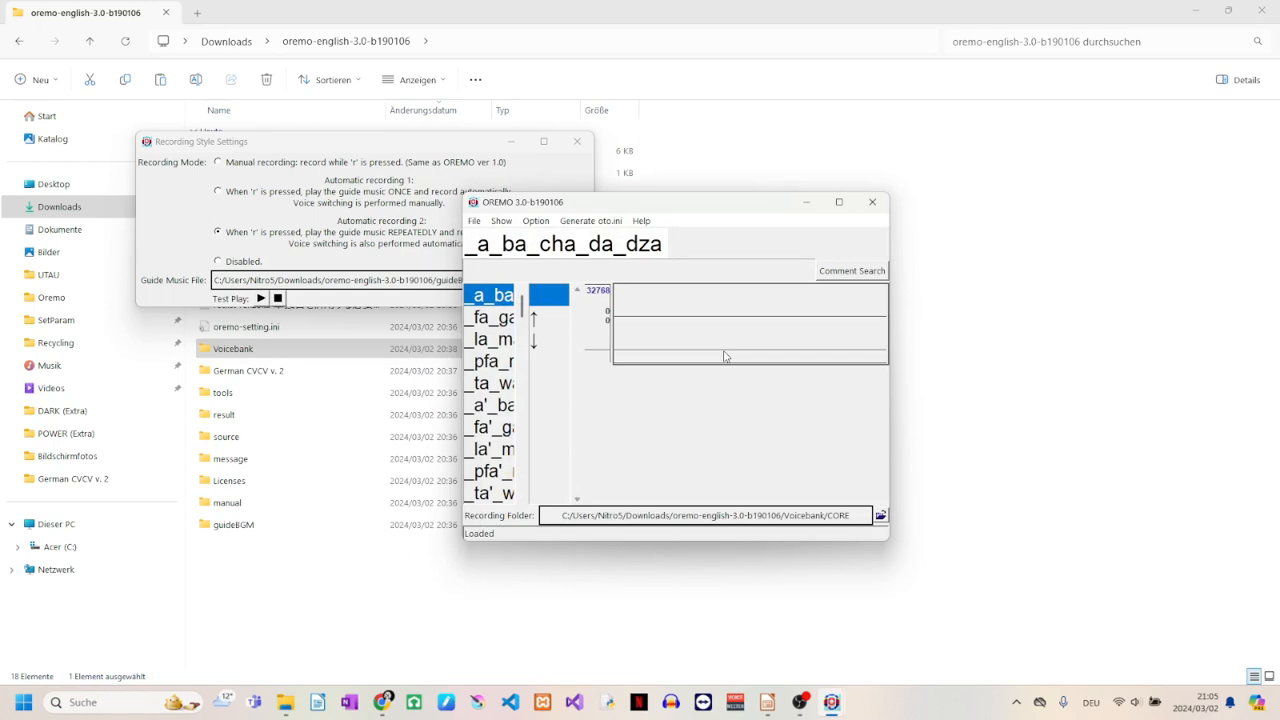
# Record the _a_ba_cha_da_dza sample with guide music, return to it to view its waveform, and look through the remaining voice list
pyautogui.press('r')
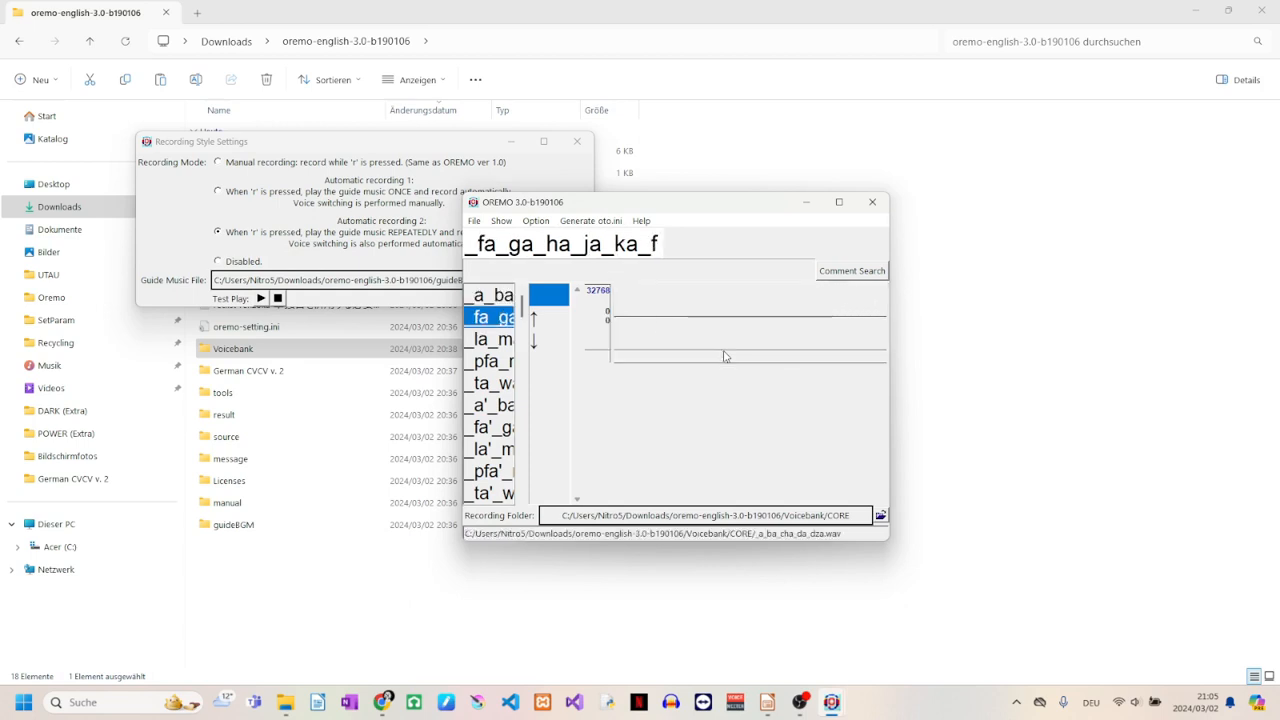
pyautogui.press('Up')
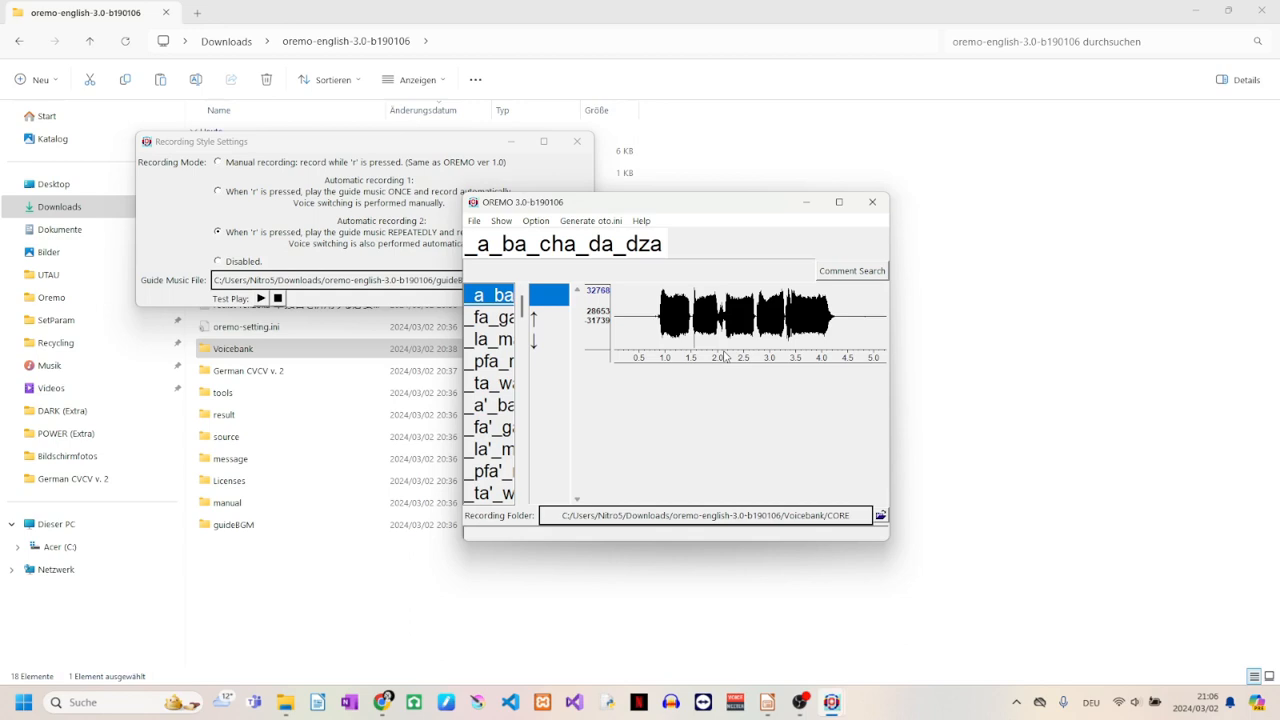
pyautogui.moveTo(522, 305); pyautogui.dragTo(532, 495)
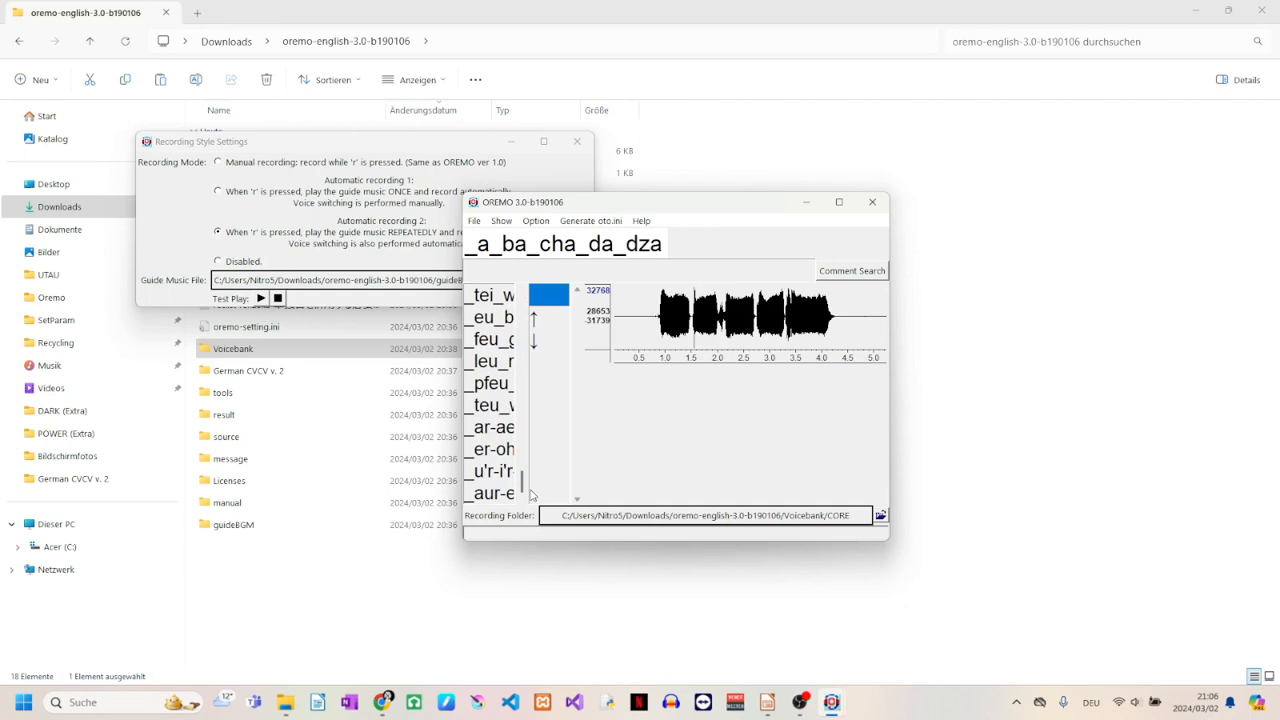